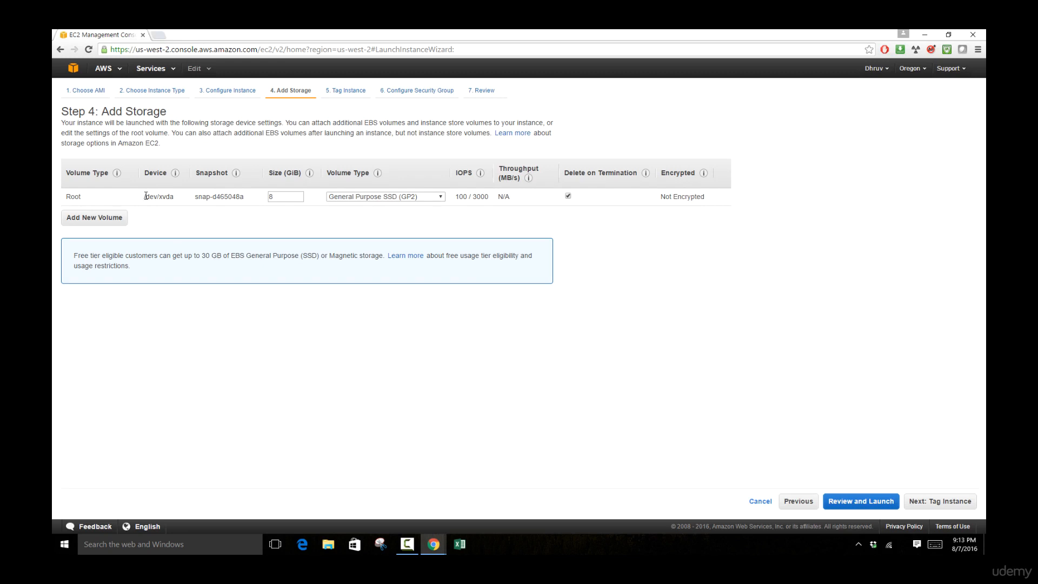
Step: Review the root volume's /dev/xvda, snapshot and 8 GiB size, then add a /dev/sdb GP2 volume
left_click_drag(145, 196, 174, 197)
left_click(235, 200)
left_click_drag(195, 197, 246, 197)
left_click(335, 228)
double_click(289, 198)
double_click(206, 255)
left_click(113, 218)
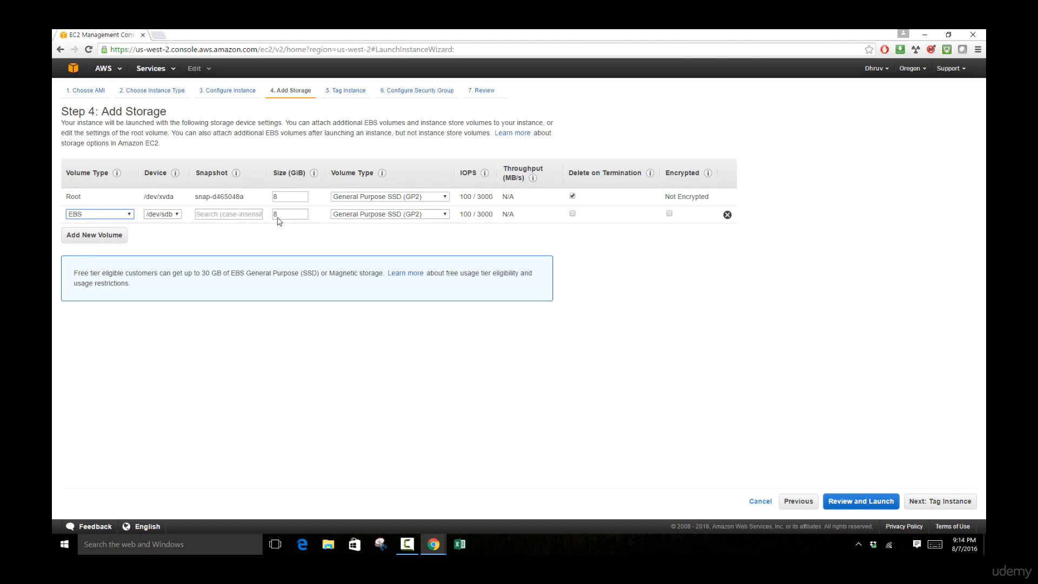
Step: Add a third volume, then delete the /dev/sdc and /dev/sdb volumes, keeping only the 8 GiB root
left_click(114, 236)
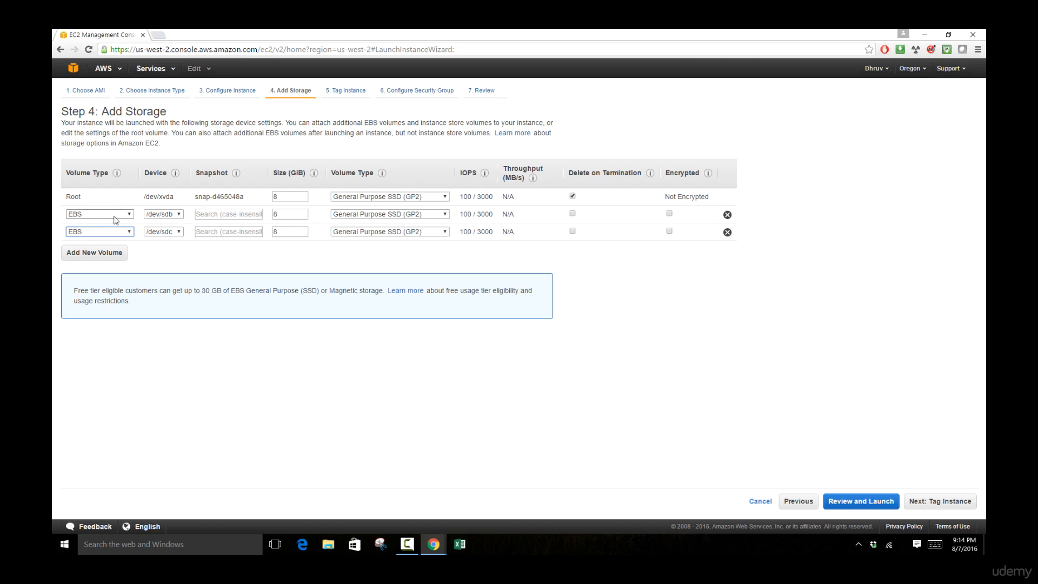
left_click(238, 263)
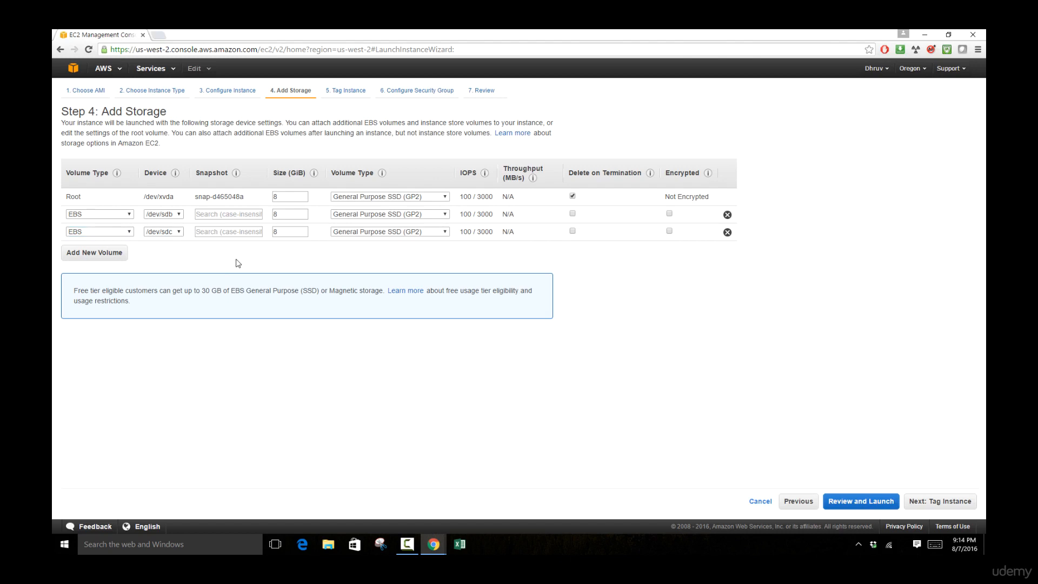
left_click(727, 232)
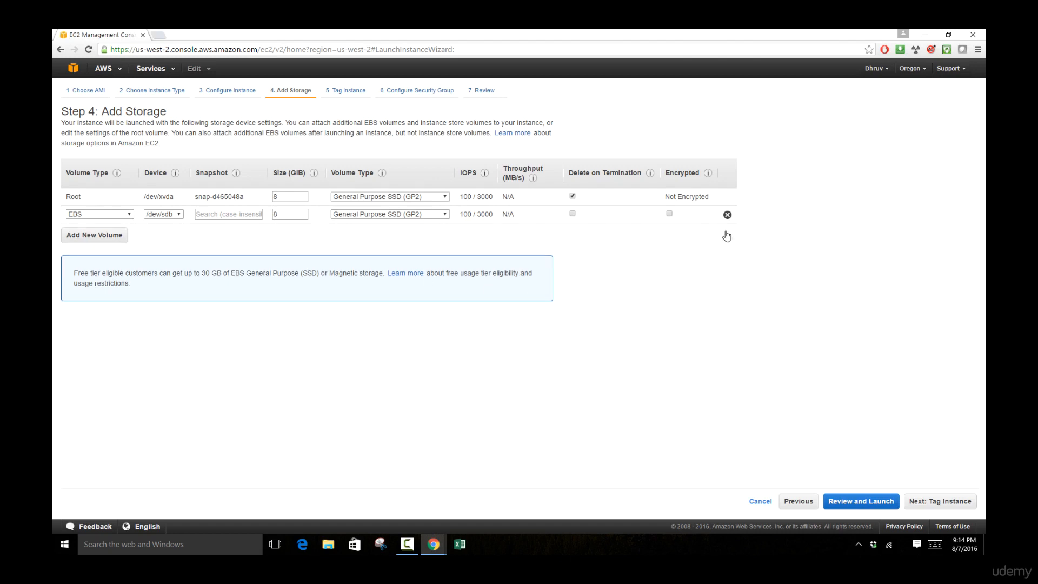
left_click(727, 216)
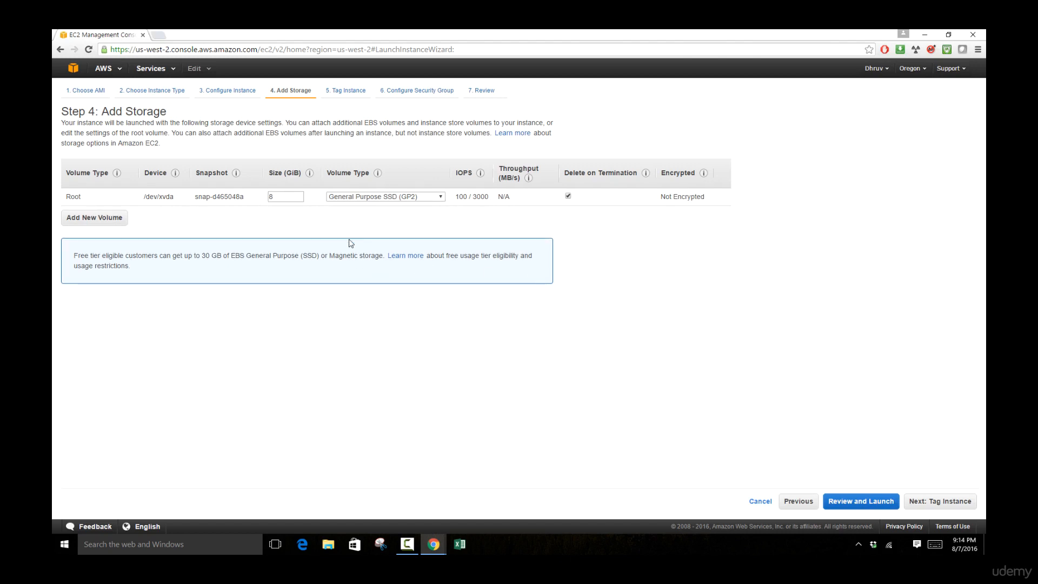
left_click(421, 198)
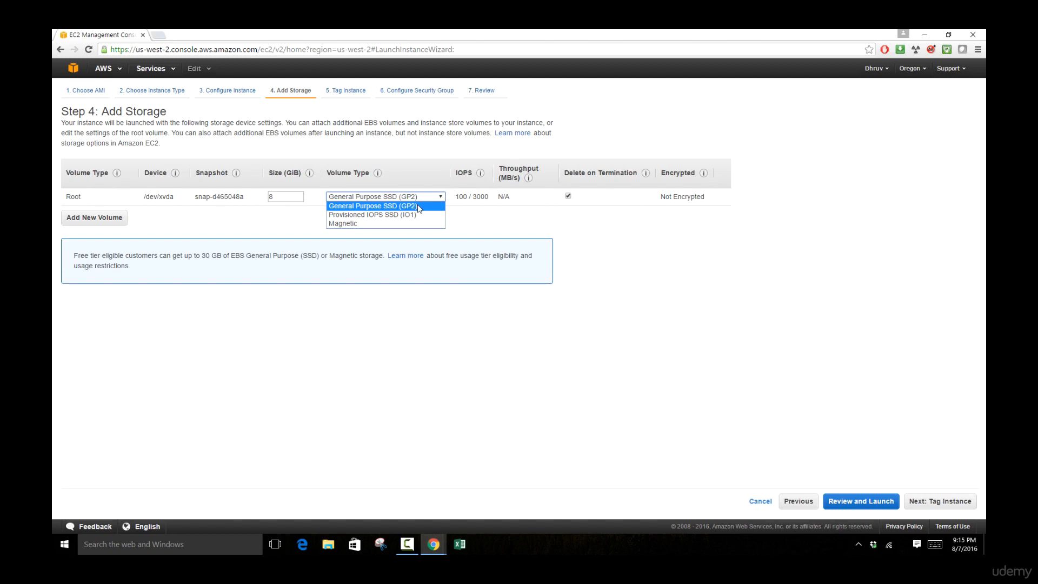
mouse_move(471, 196)
left_click(378, 215)
double_click(462, 197)
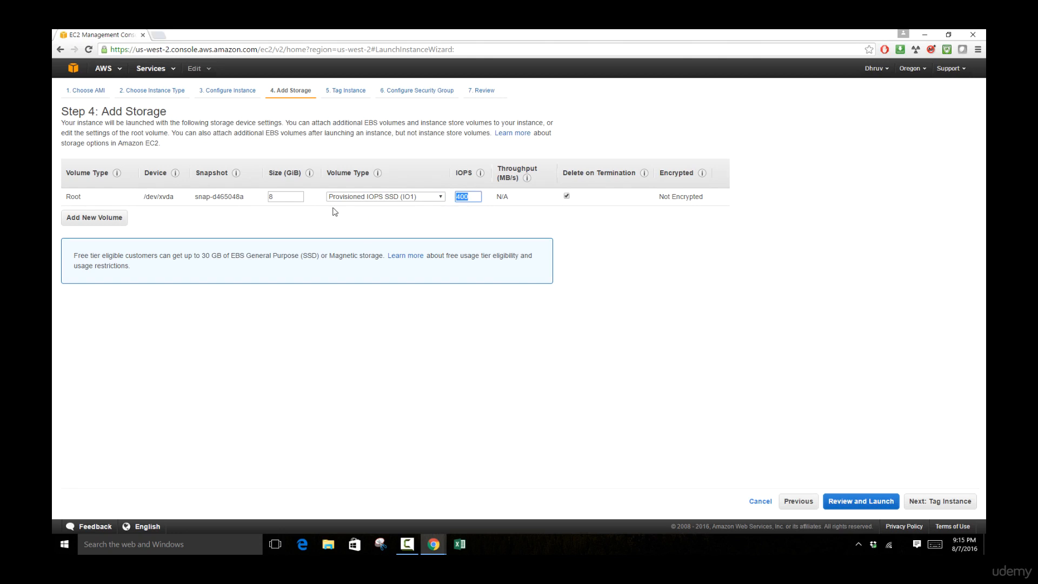
left_click(364, 210)
left_click(425, 199)
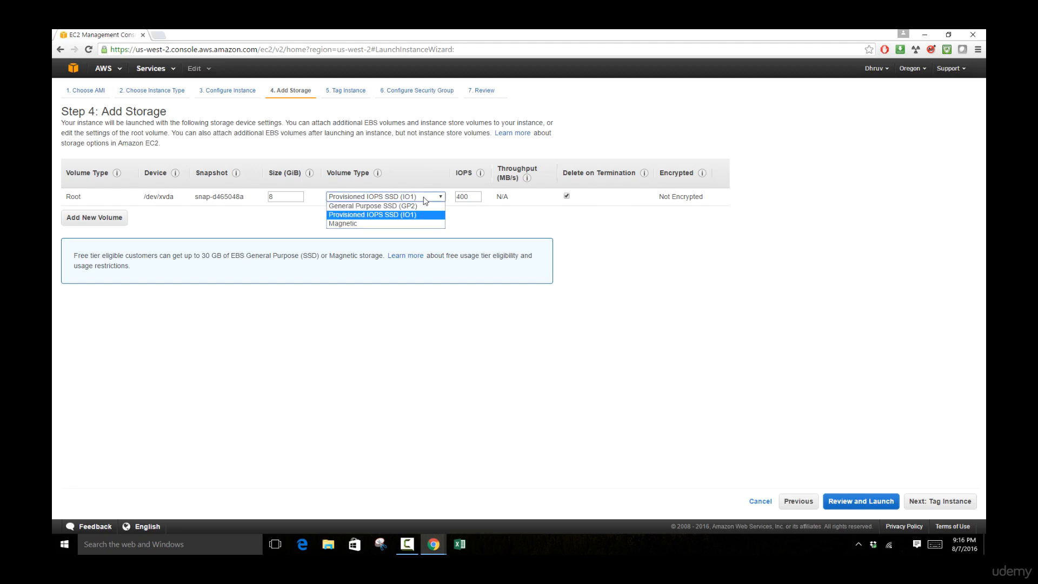
left_click(407, 206)
mouse_move(458, 198)
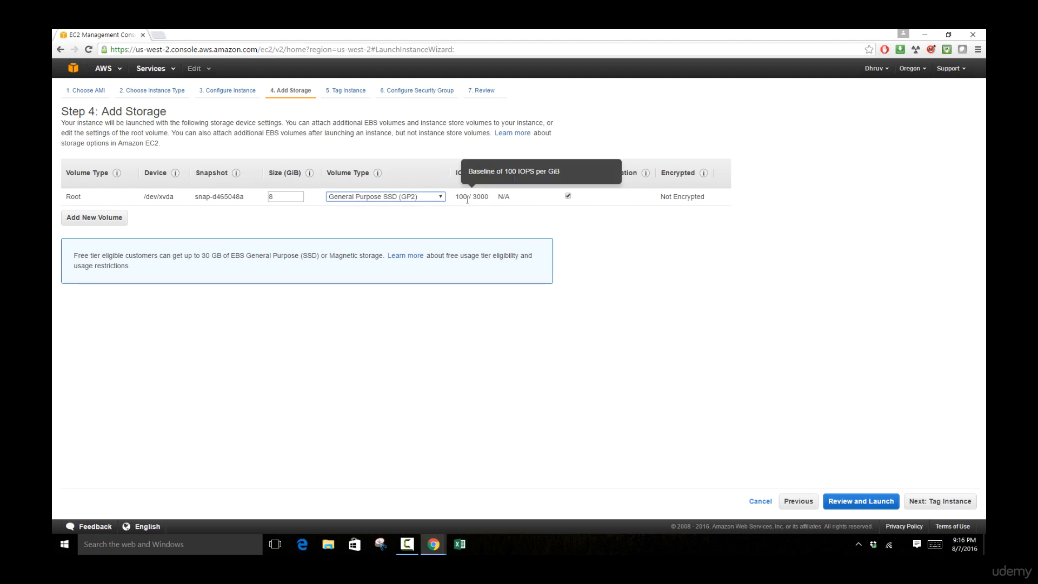
left_click_drag(284, 197, 244, 196)
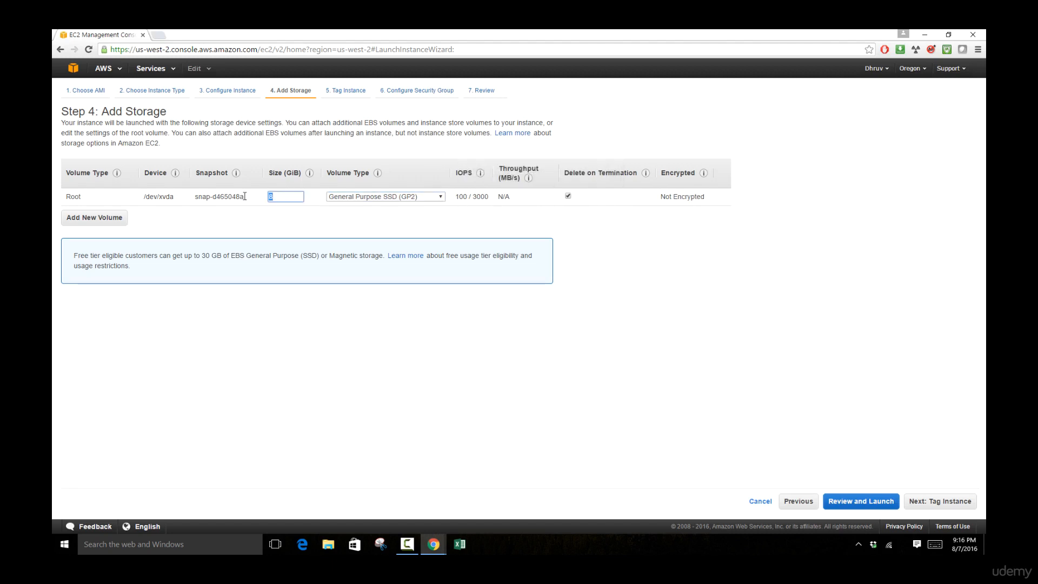
type("10")
left_click(337, 229)
mouse_move(464, 196)
left_click_drag(292, 197, 235, 201)
type("8")
left_click(374, 197)
left_click(375, 223)
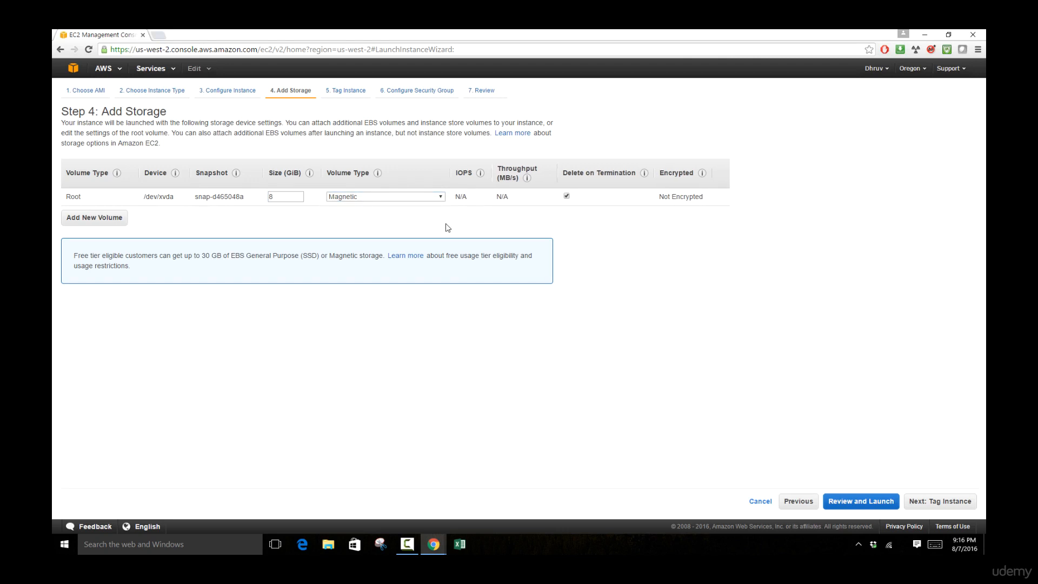
left_click(440, 197)
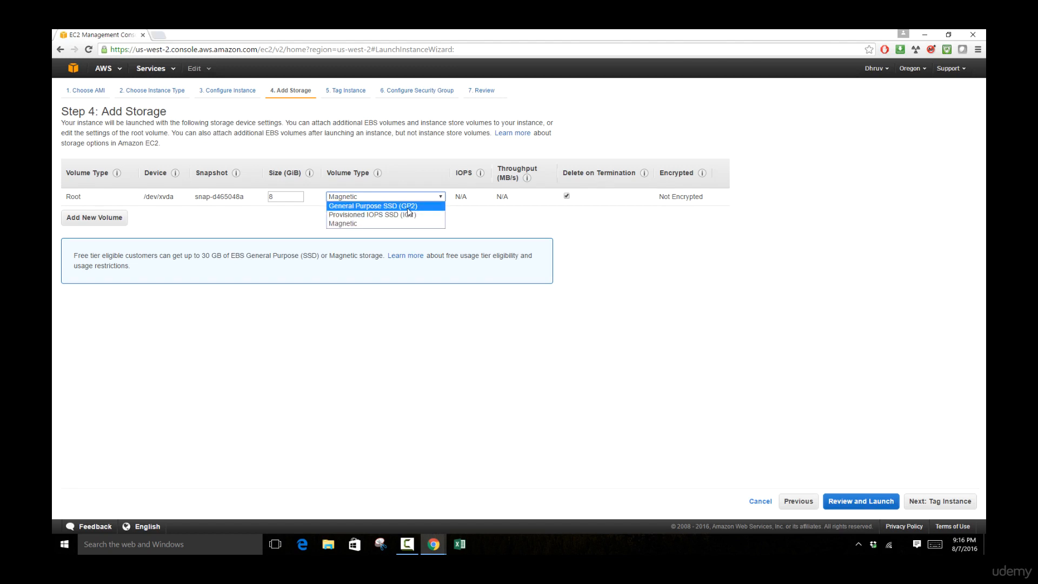
left_click(407, 208)
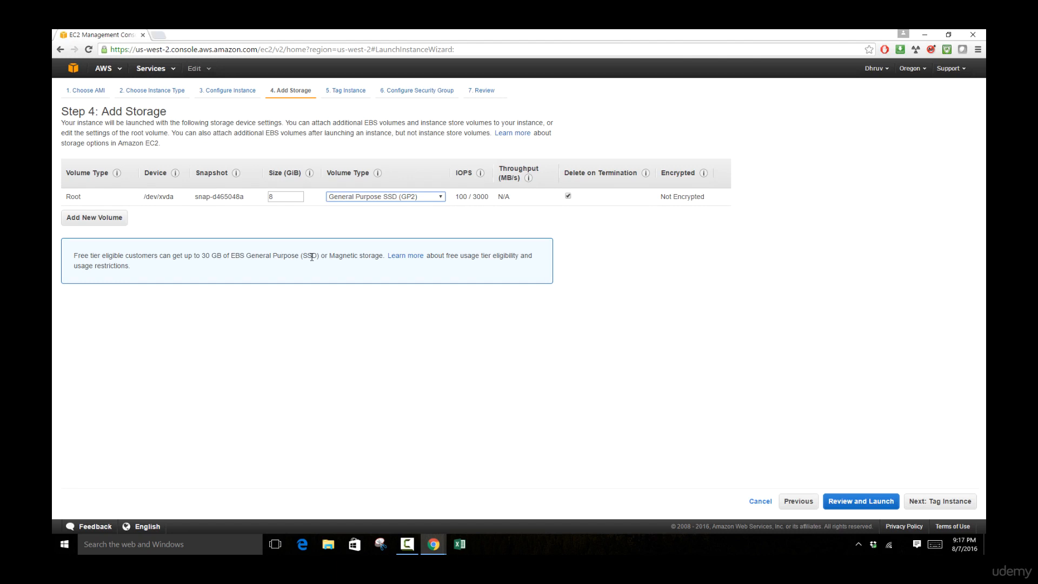
left_click(648, 368)
Step: On the tagging step, set the Name tag's value to Sys_01
left_click(941, 502)
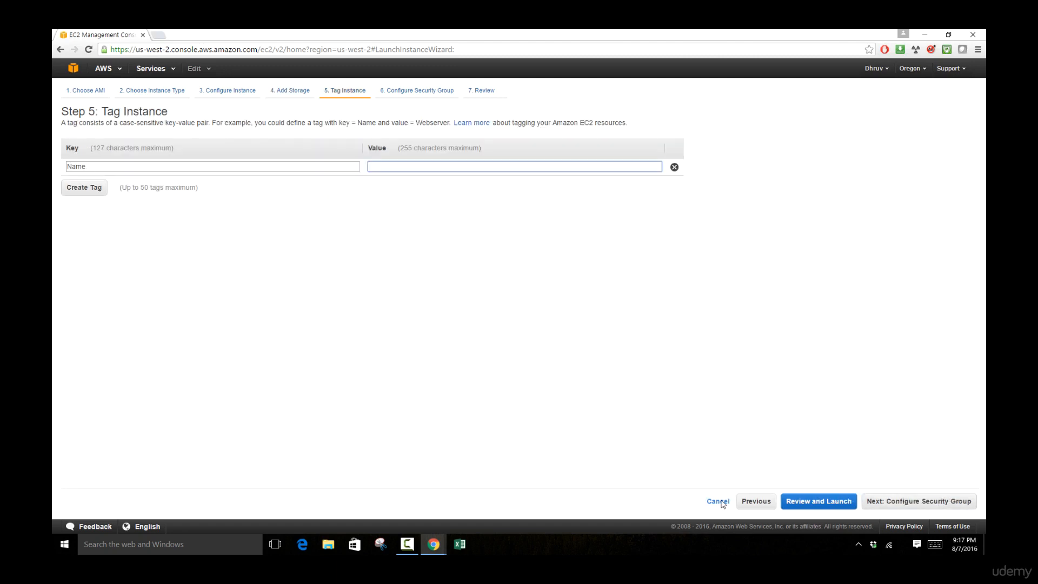
left_click(334, 314)
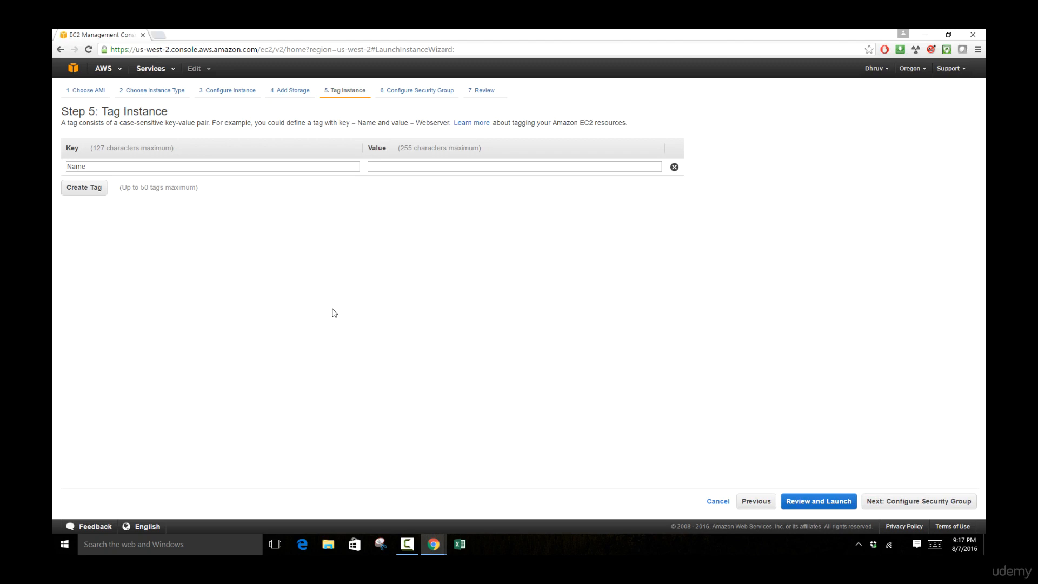
left_click(319, 168)
left_click(374, 167)
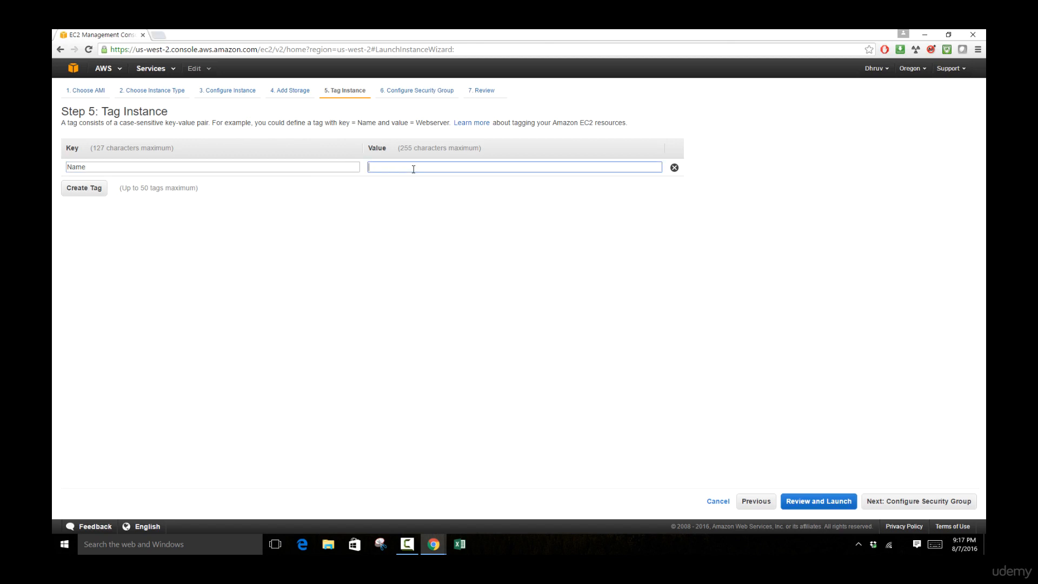
type("Sys_01")
Step: Add a Manager tag holding the manager's name and a Type tag set to QA
left_click(86, 187)
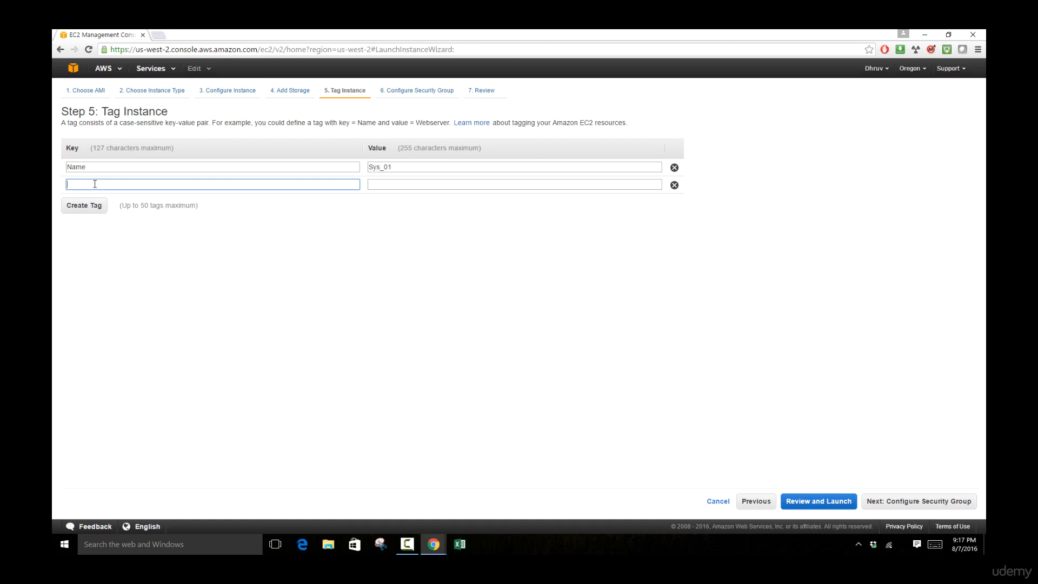
type("Manager")
key("Tab")
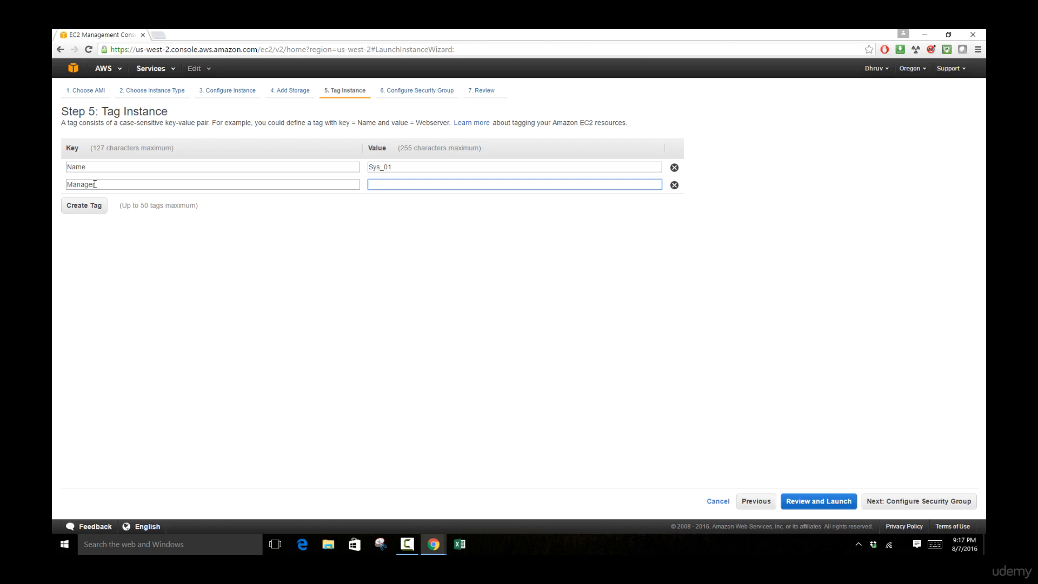
left_click(85, 206)
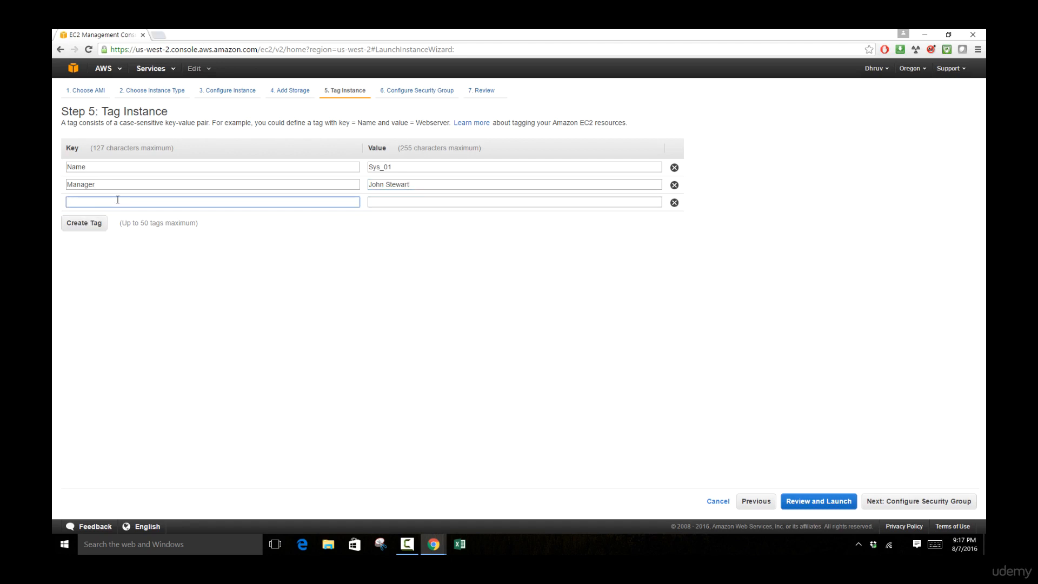
type("Type")
key("Tab")
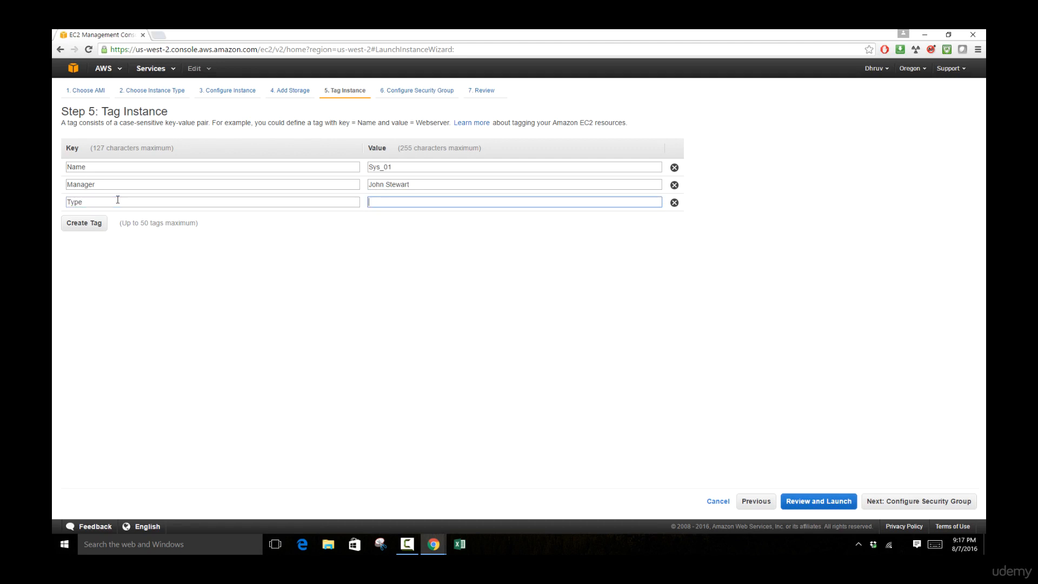
type("QA")
Step: Check the Name, Manager and Type tags, then continue to the launch-wizard-1 security group step
left_click(78, 167)
left_click(395, 166)
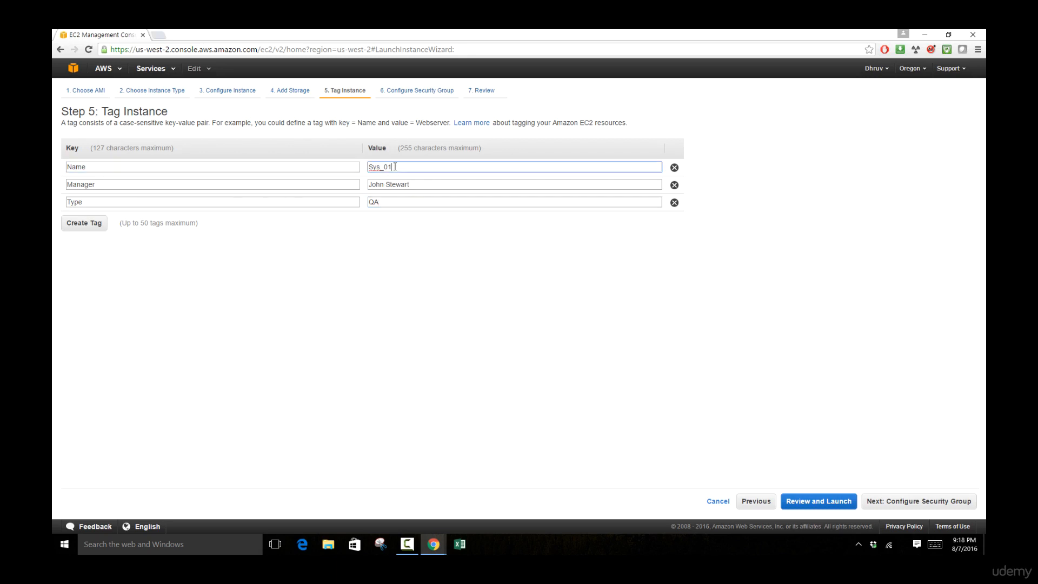
left_click(195, 185)
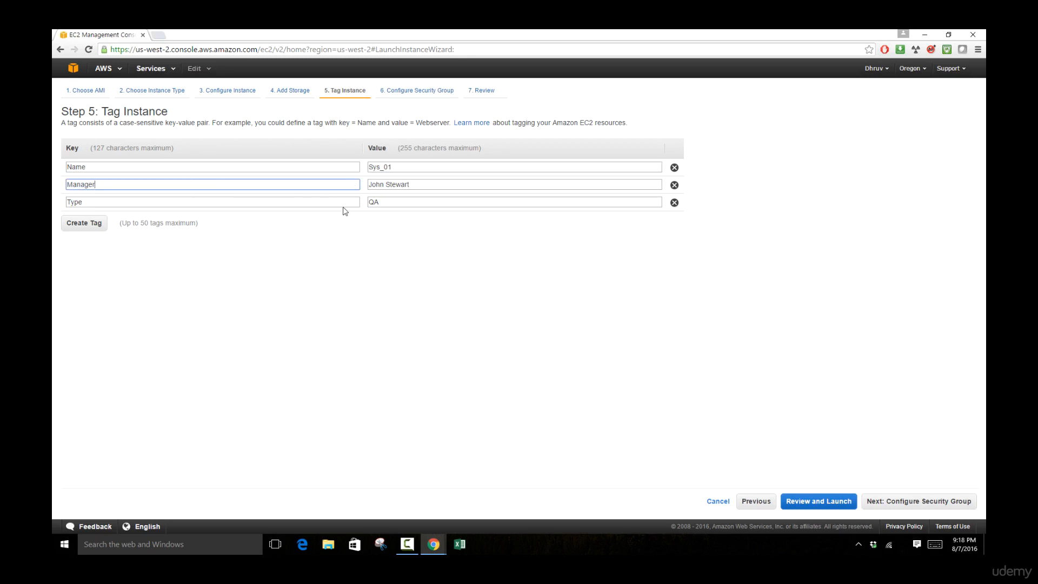
left_click(421, 186)
left_click(253, 203)
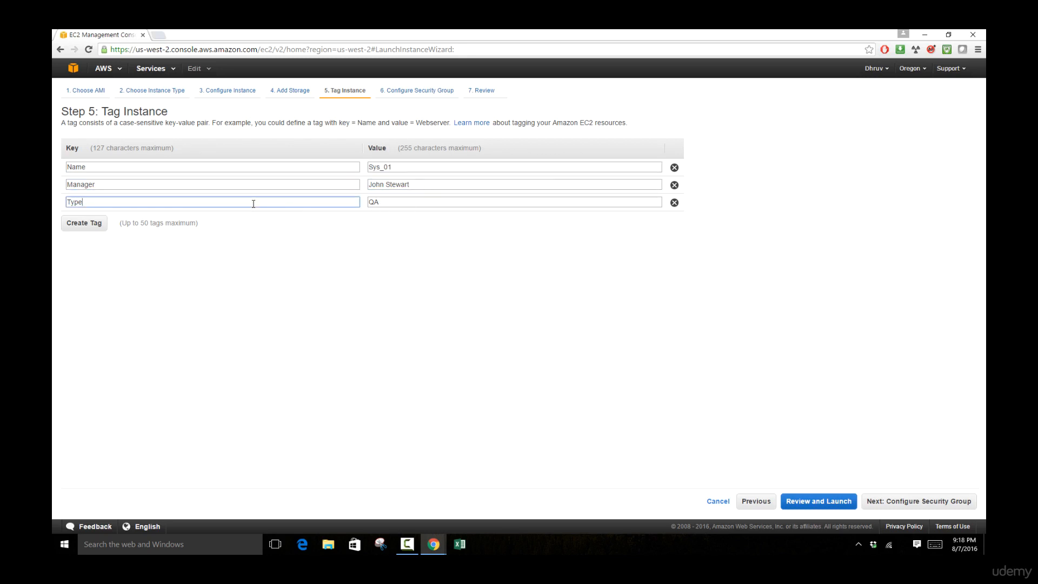
left_click(436, 201)
left_click(536, 319)
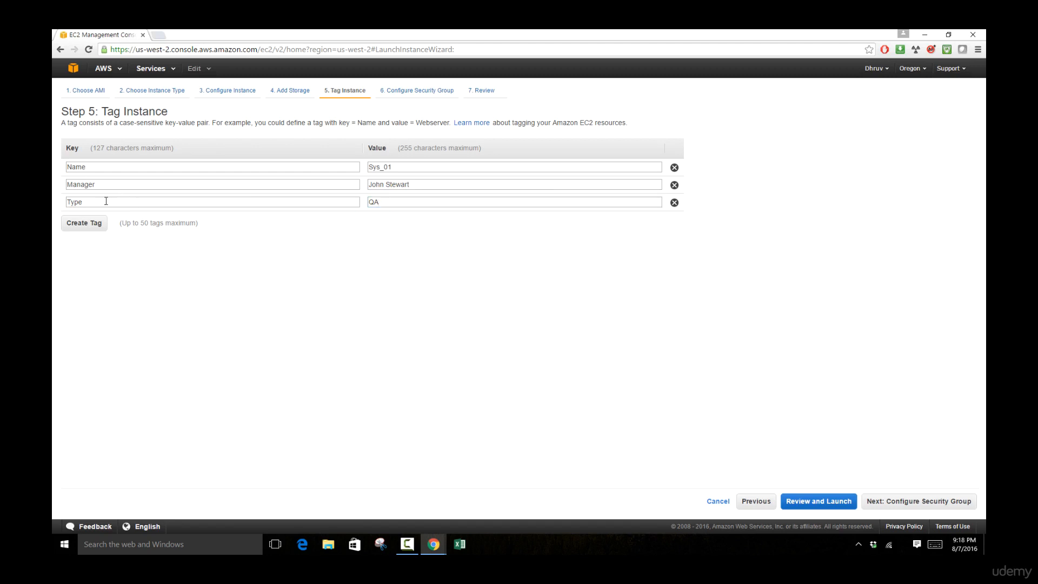
left_click_drag(106, 201, 55, 205)
left_click(683, 387)
left_click(909, 499)
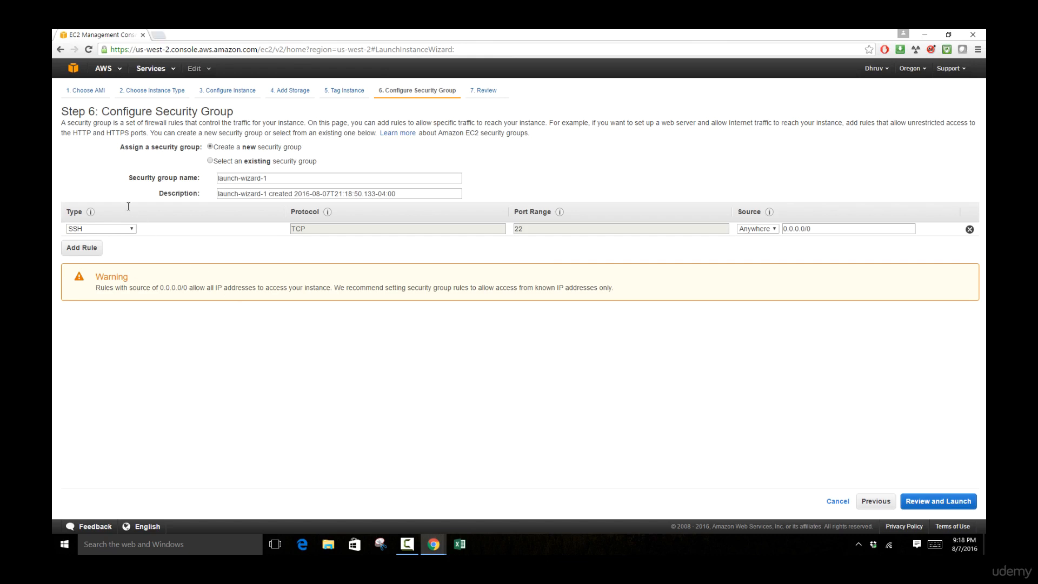
Step: Add a second inbound rule allowing HTTPS on port 443
left_click_drag(61, 124, 310, 121)
left_click(595, 176)
left_click(115, 50)
left_click(114, 50)
left_click_drag(129, 51, 111, 50)
left_click(82, 248)
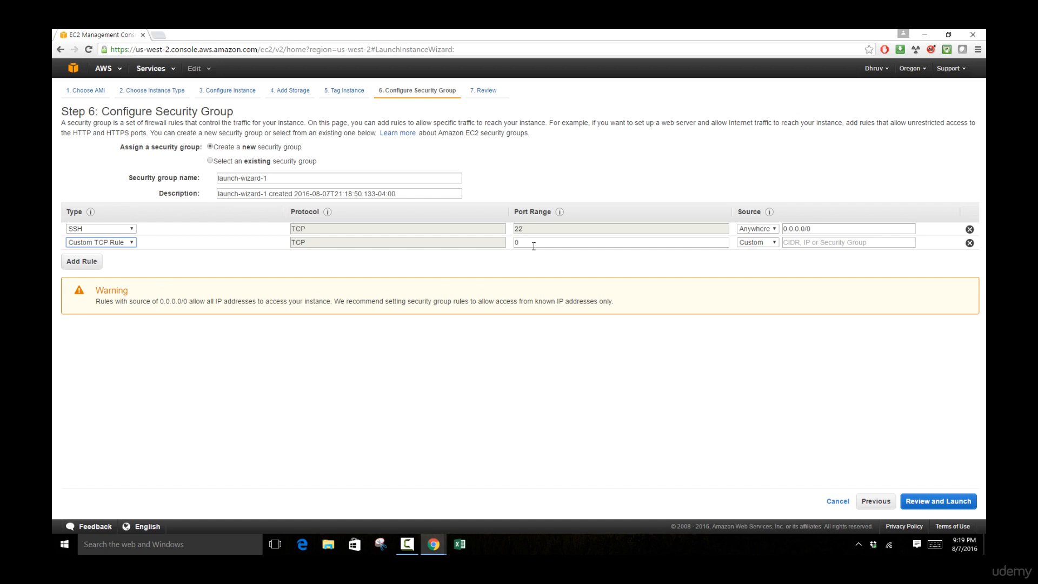
left_click(119, 248)
scroll(129, 324, "down", 5)
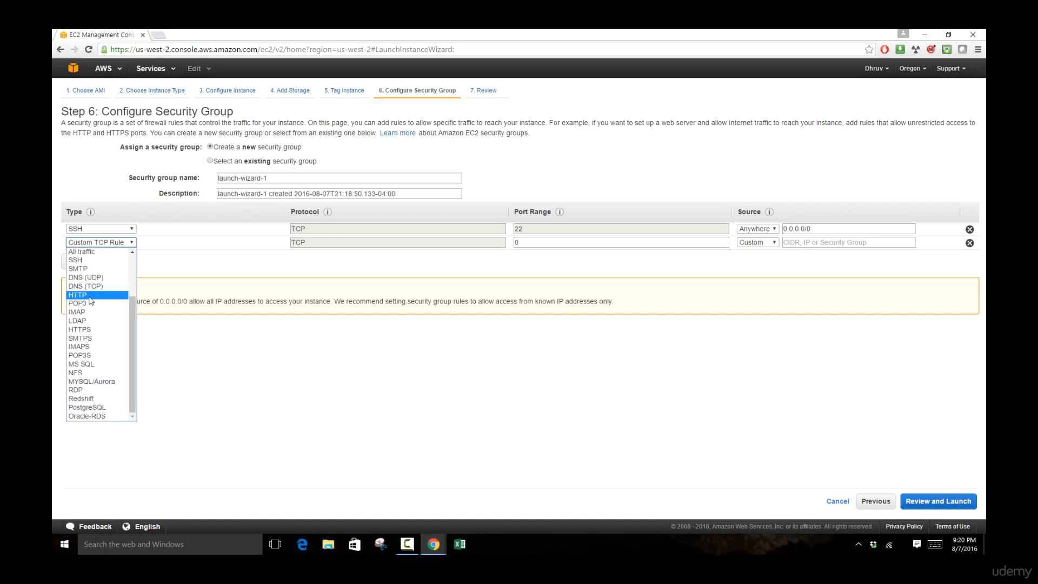
left_click(91, 330)
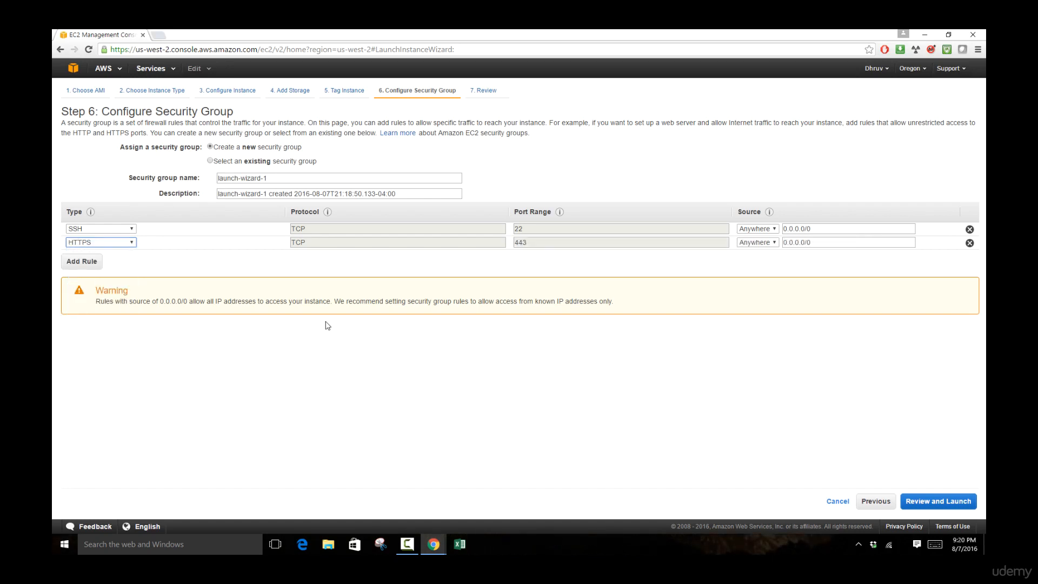
Step: Add a third inbound rule allowing RDP on port 3389
left_click(88, 264)
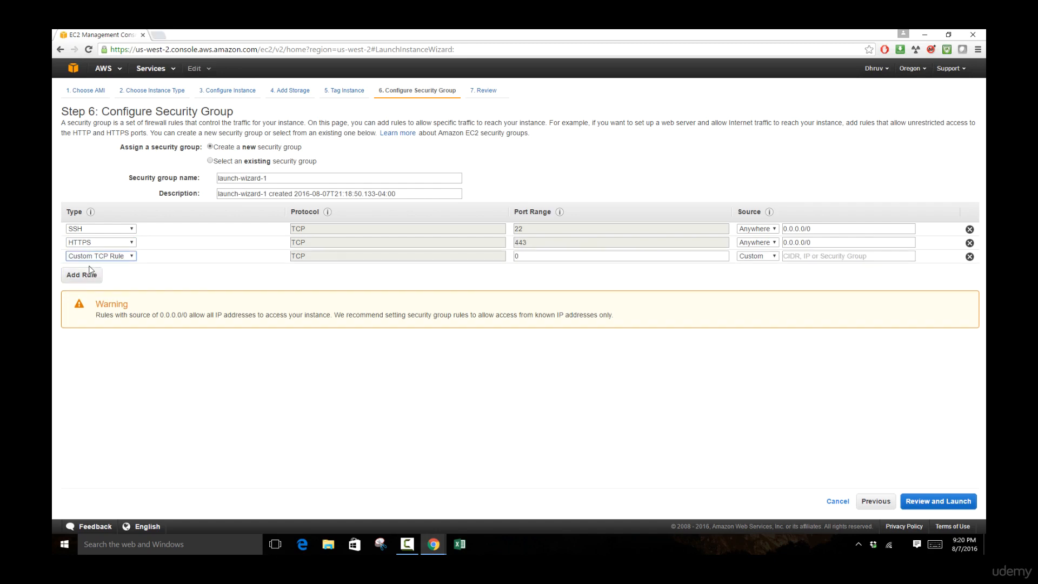
left_click(130, 258)
left_click_drag(133, 291, 133, 333)
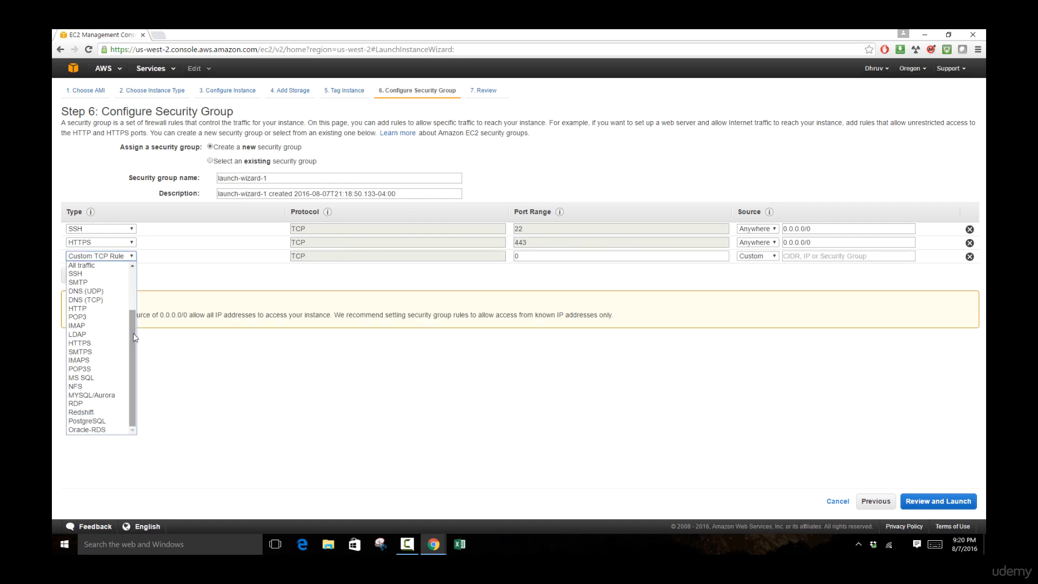
left_click(116, 404)
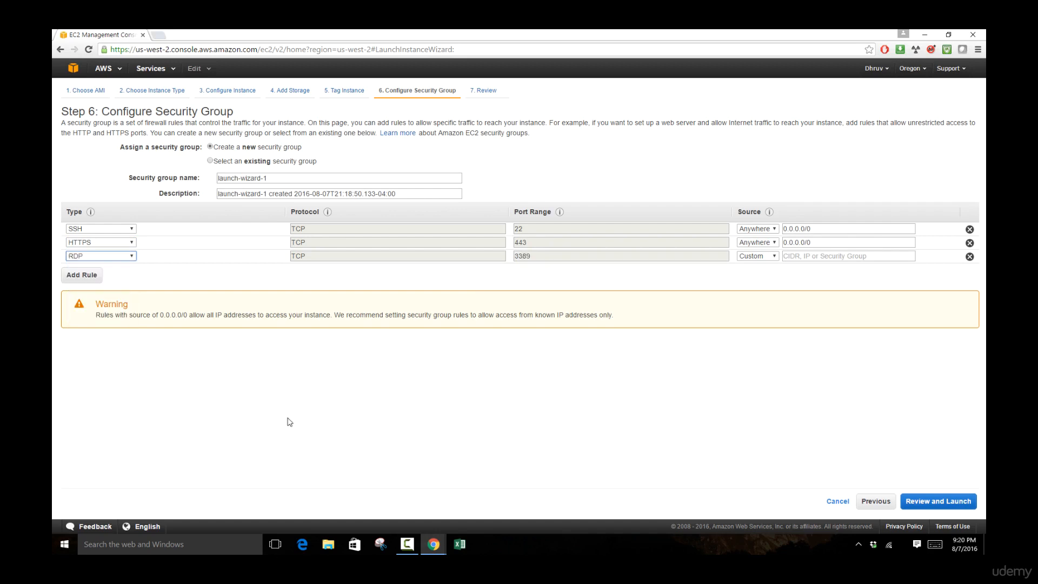
left_click(609, 433)
Step: Rename the security group to 'Security GRP 01'
left_click(333, 180)
key("ctrl+a")
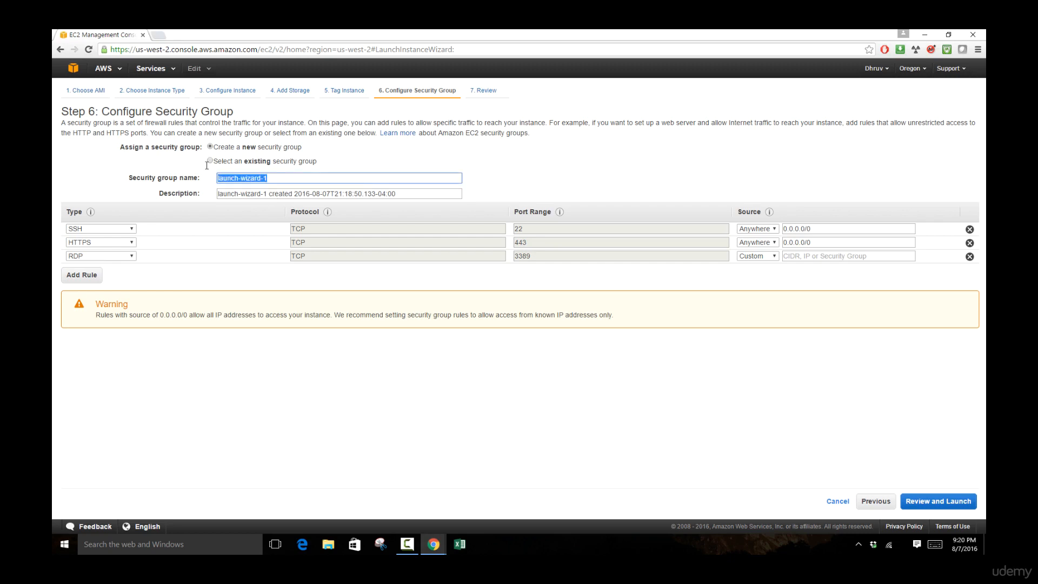
type("Security GRP 01")
left_click(918, 502)
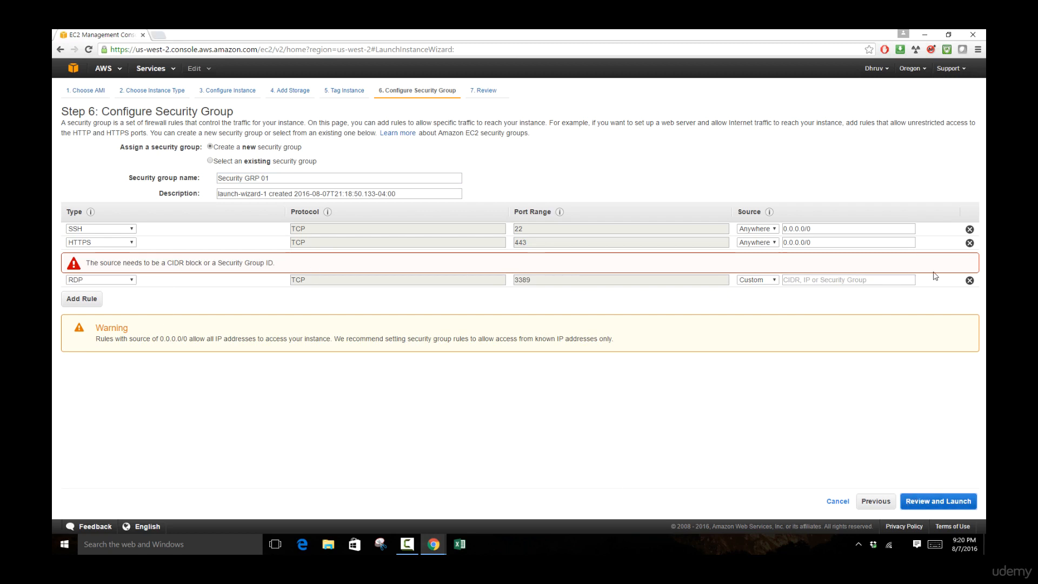
Step: Restrict the RDP rule's source to My IP and continue to the launch review
left_click(760, 280)
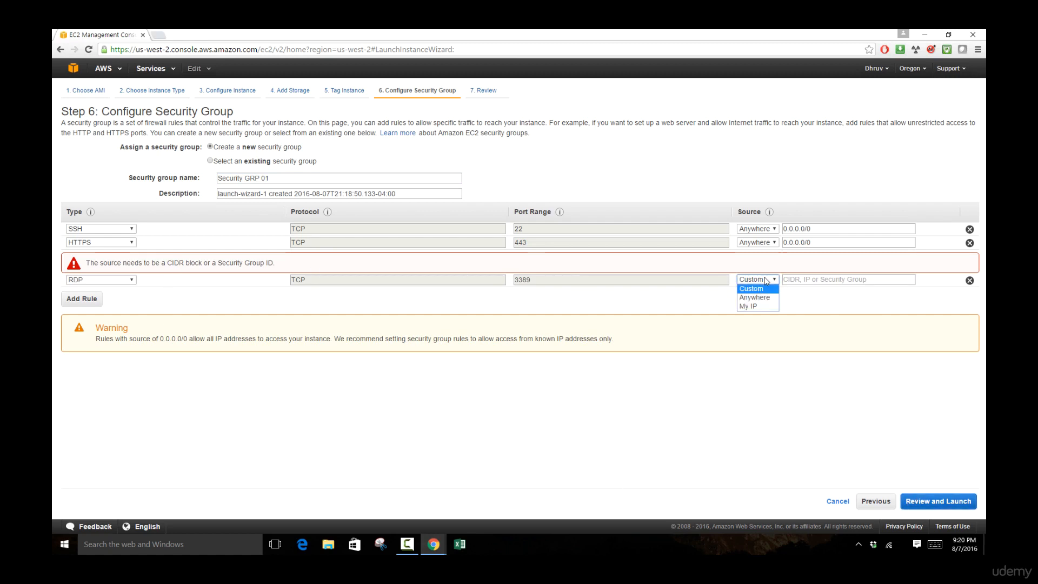
left_click(749, 306)
left_click(937, 501)
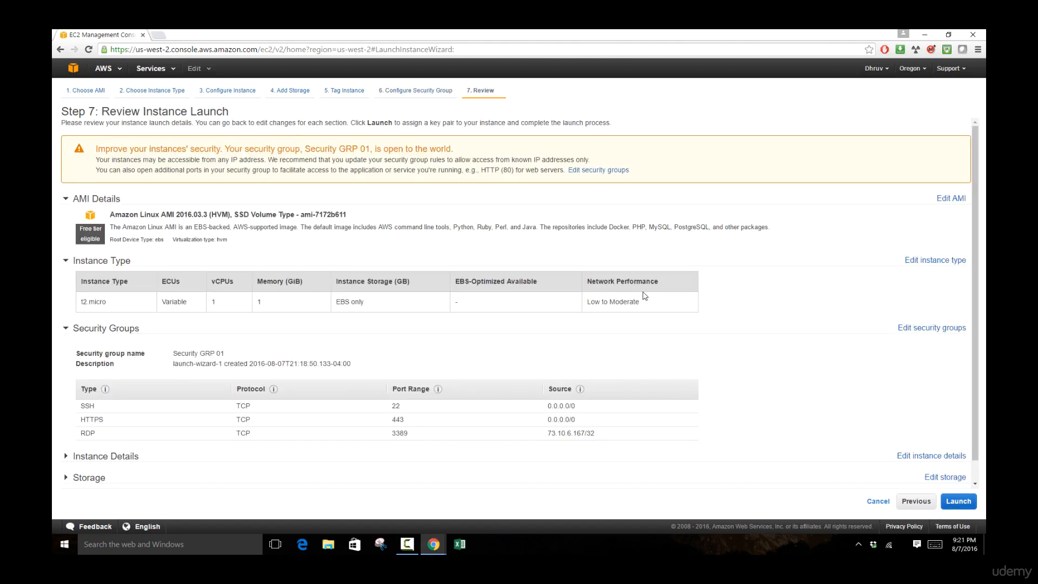
Step: Expand Instance Details and scroll through the AMI, t2.micro, Security GRP 01 rules and storage
scroll(645, 320, "down", 1)
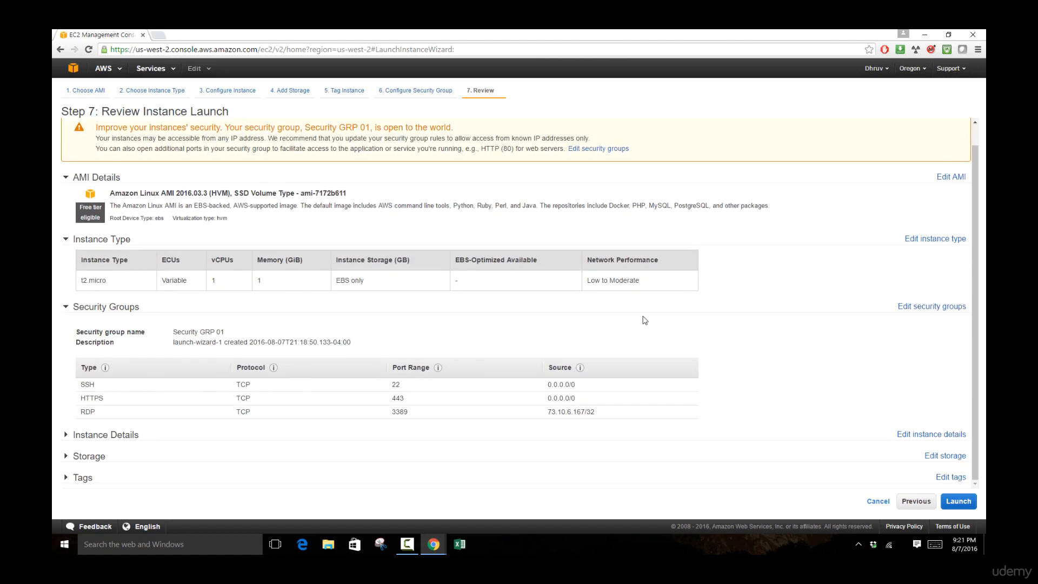
left_click(67, 434)
scroll(66, 434, "down", 3)
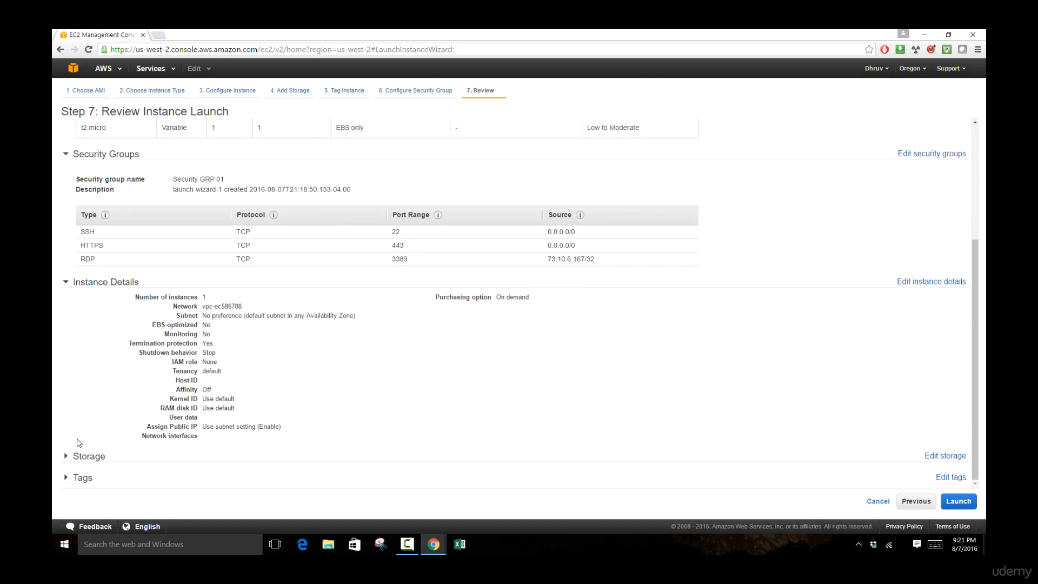
scroll(210, 425, "down", 1)
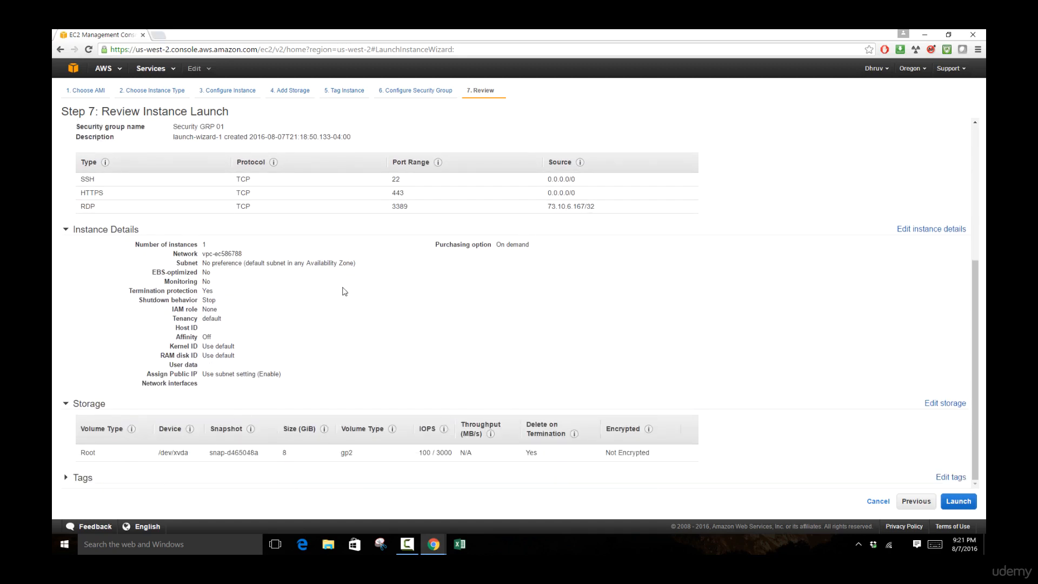
scroll(512, 377, "up", 1)
scroll(512, 377, "up", 4)
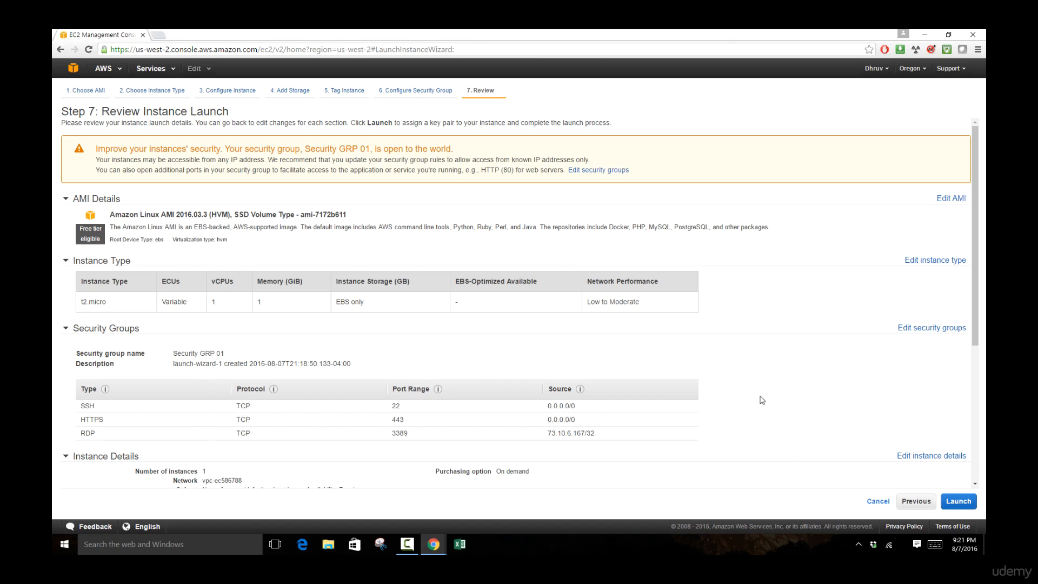
scroll(760, 400, "down", 4)
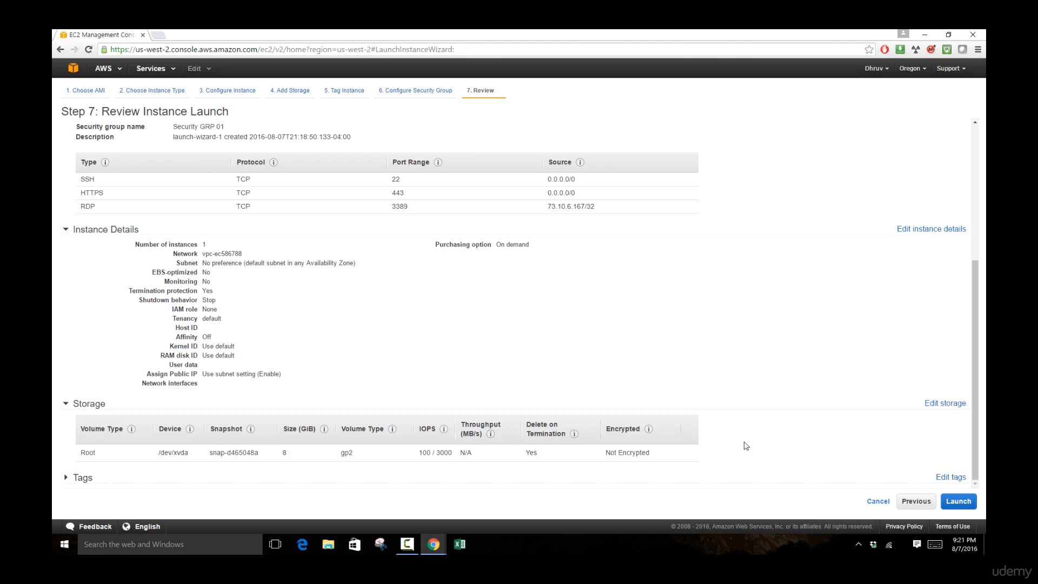
Step: Launch and check the existing key pair list, finding no key pairs available
left_click(950, 503)
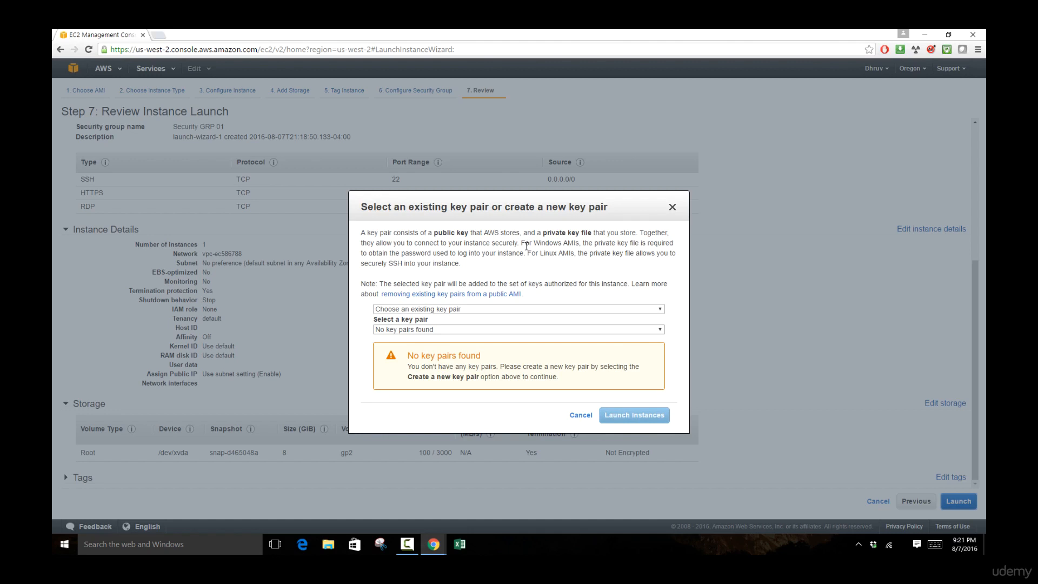
left_click(464, 311)
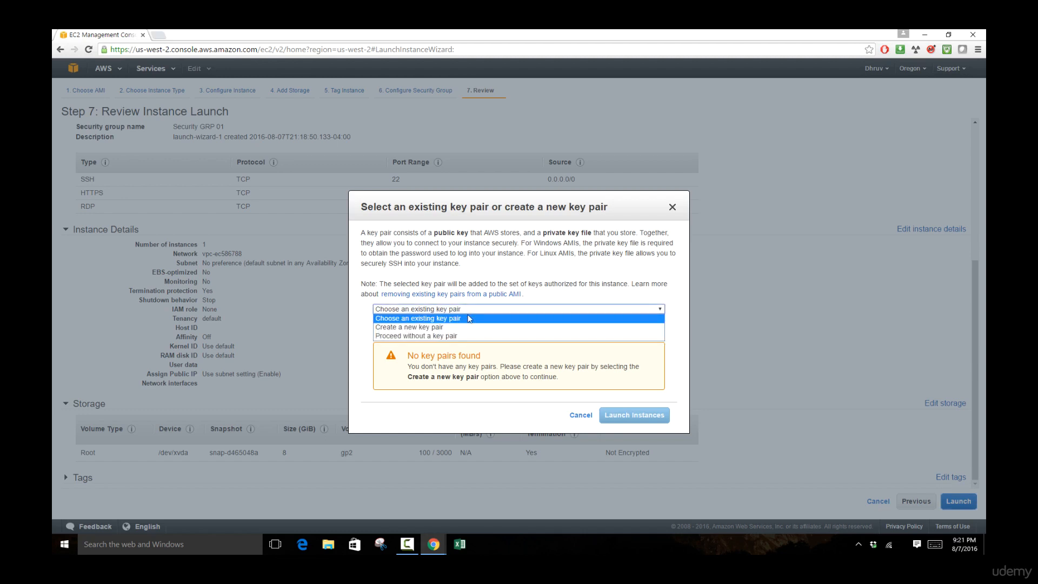
left_click(431, 319)
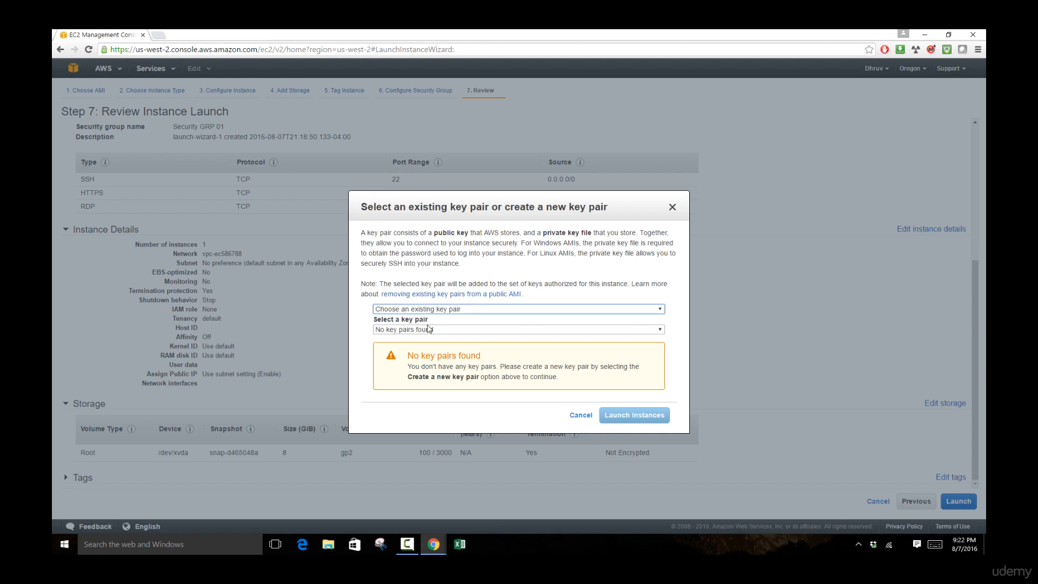
left_click(431, 330)
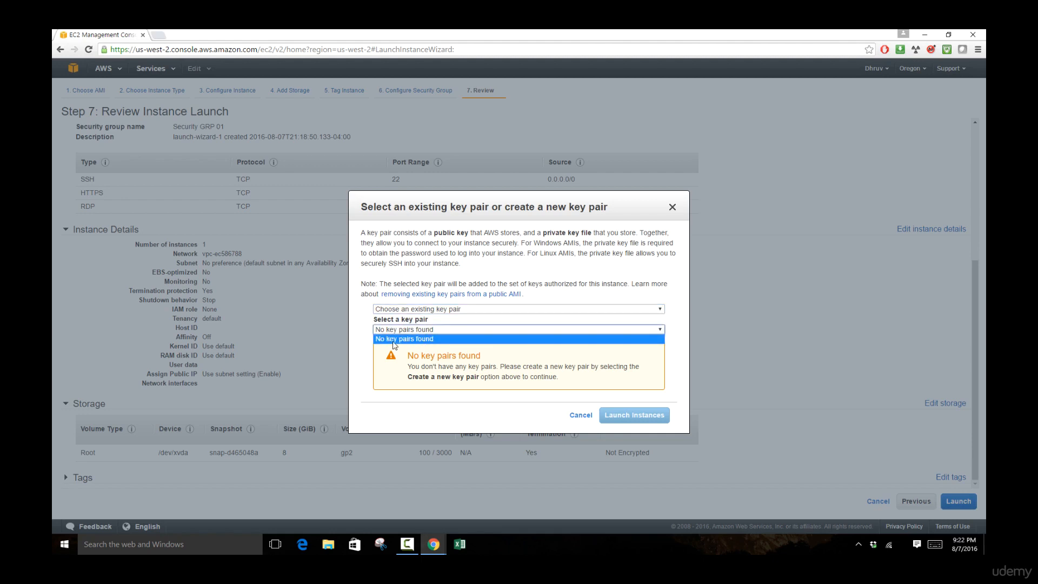
left_click(503, 294)
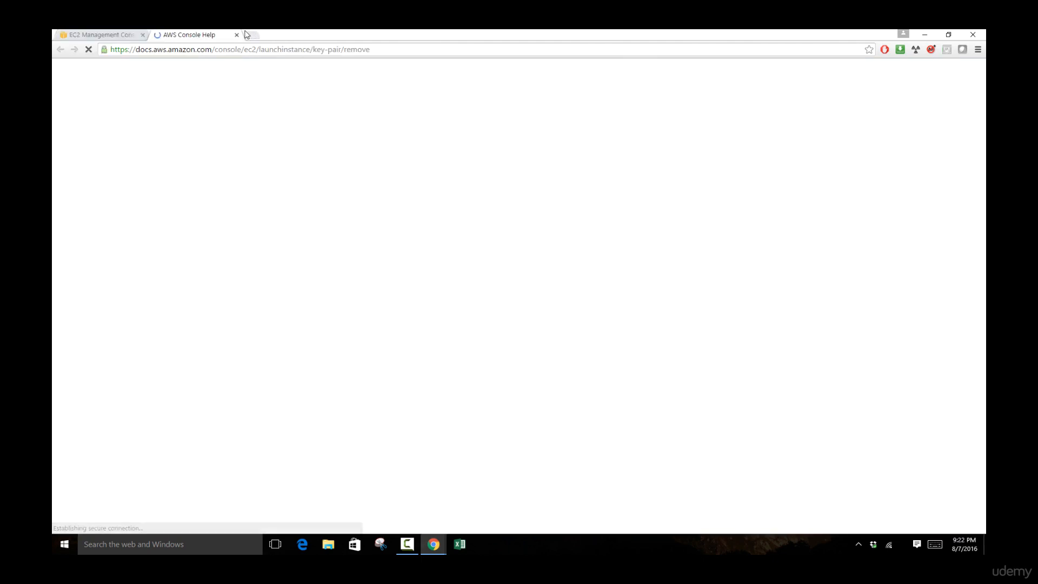
left_click(237, 35)
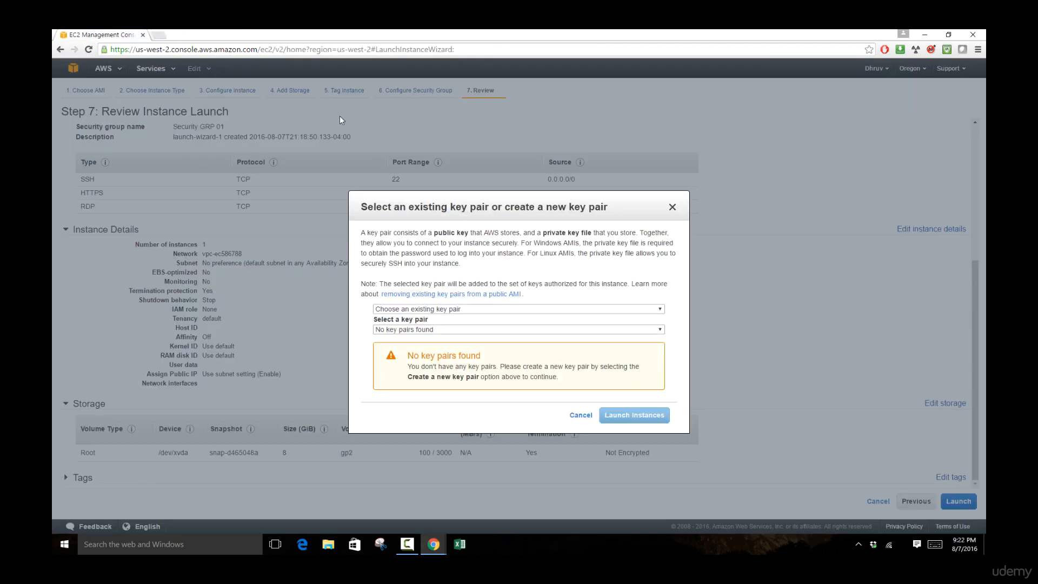
left_click(457, 313)
Step: Choose Create a new key pair in the key pair options
left_click(459, 325)
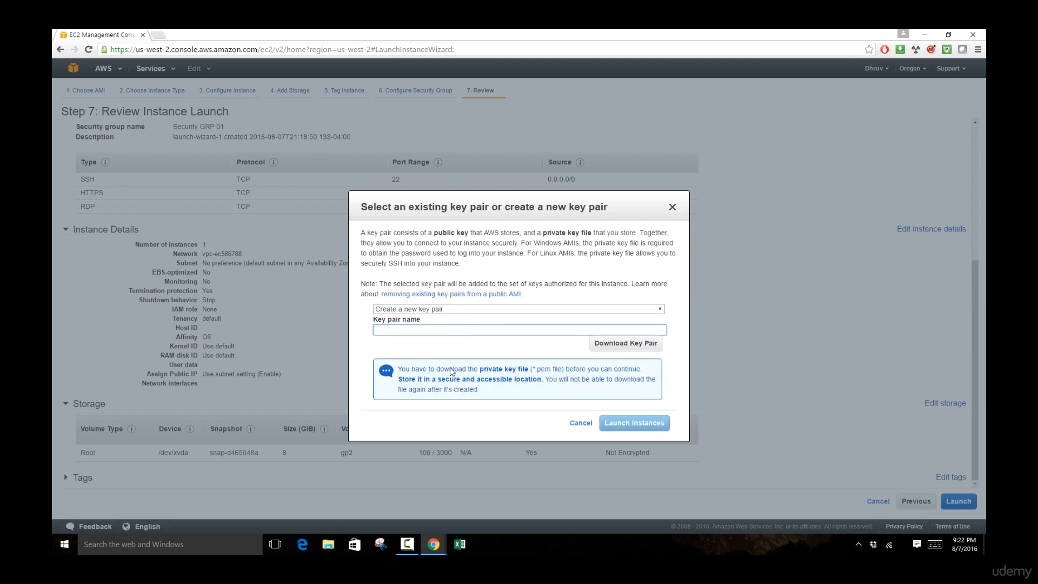
left_click(427, 310)
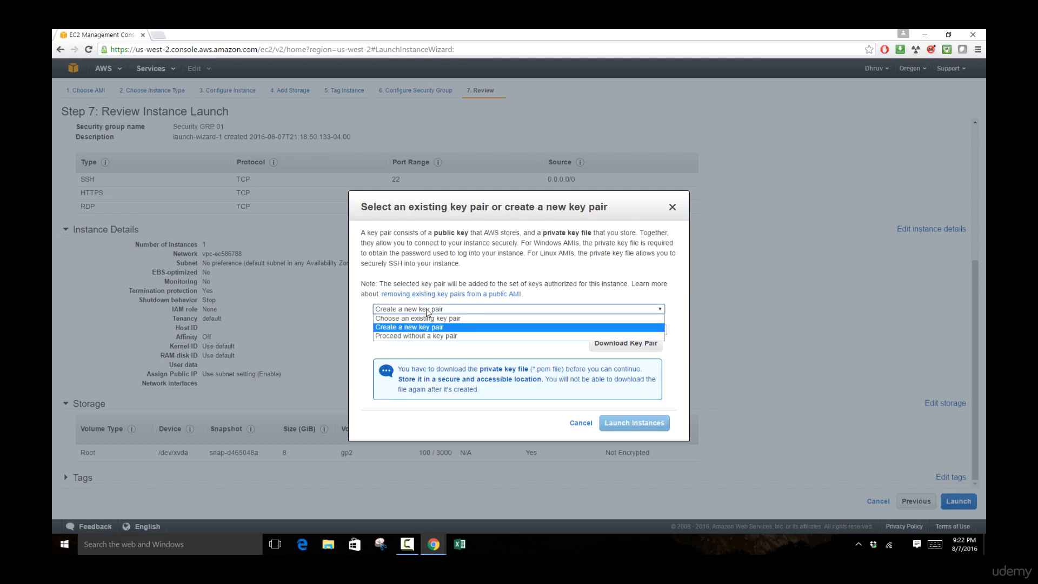
left_click(427, 311)
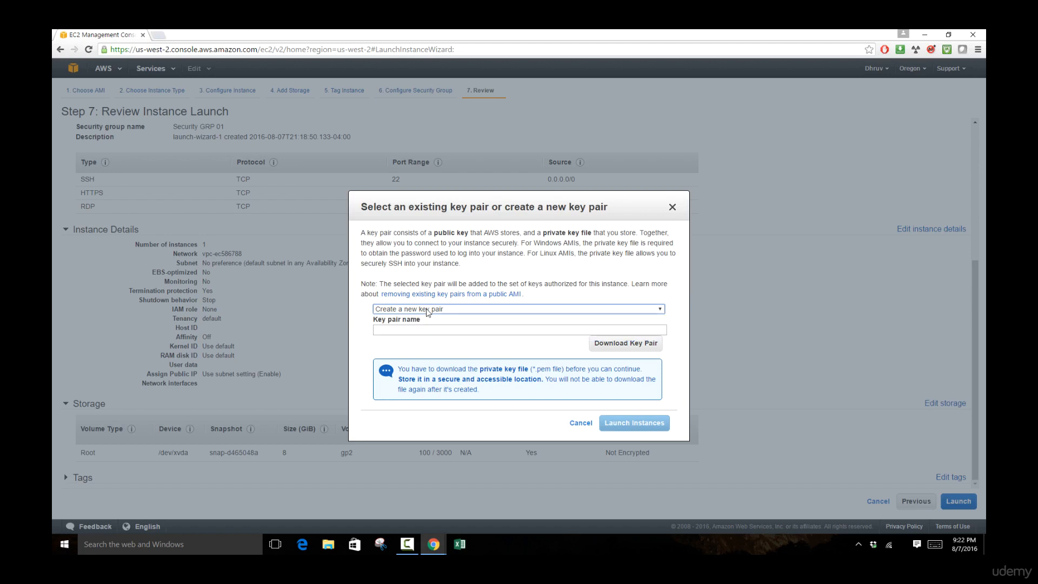
left_click(428, 310)
left_click(433, 336)
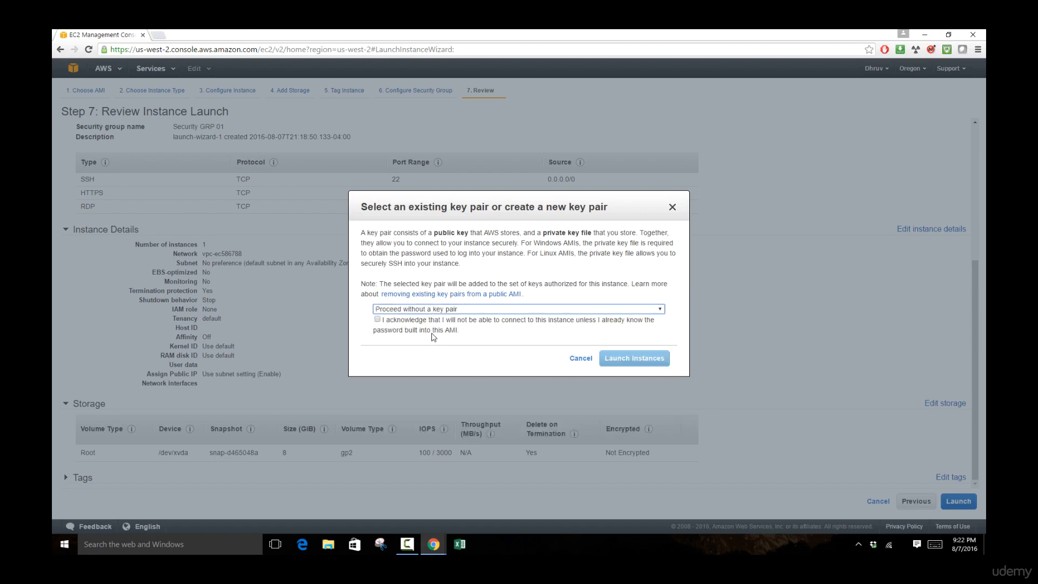
left_click(543, 310)
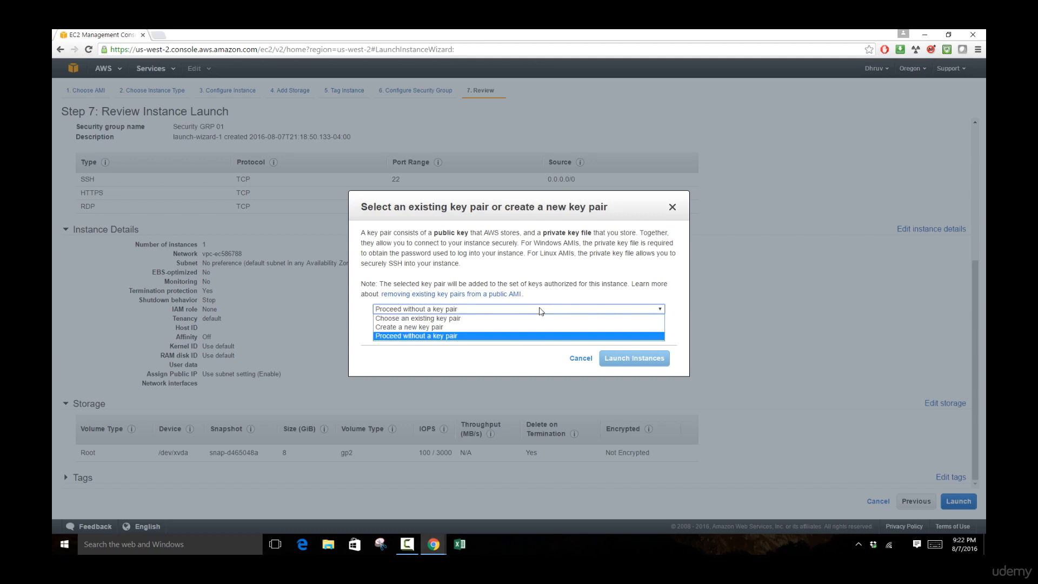
left_click(530, 328)
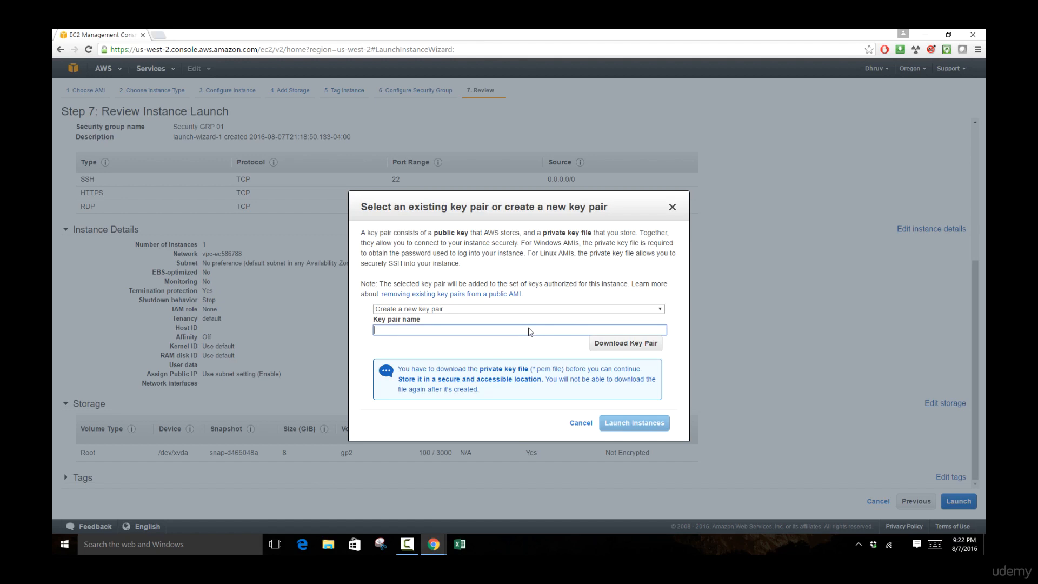
Step: Name the key pair access_key, download access_key.pem and launch the instance
type("access_key")
left_click(627, 347)
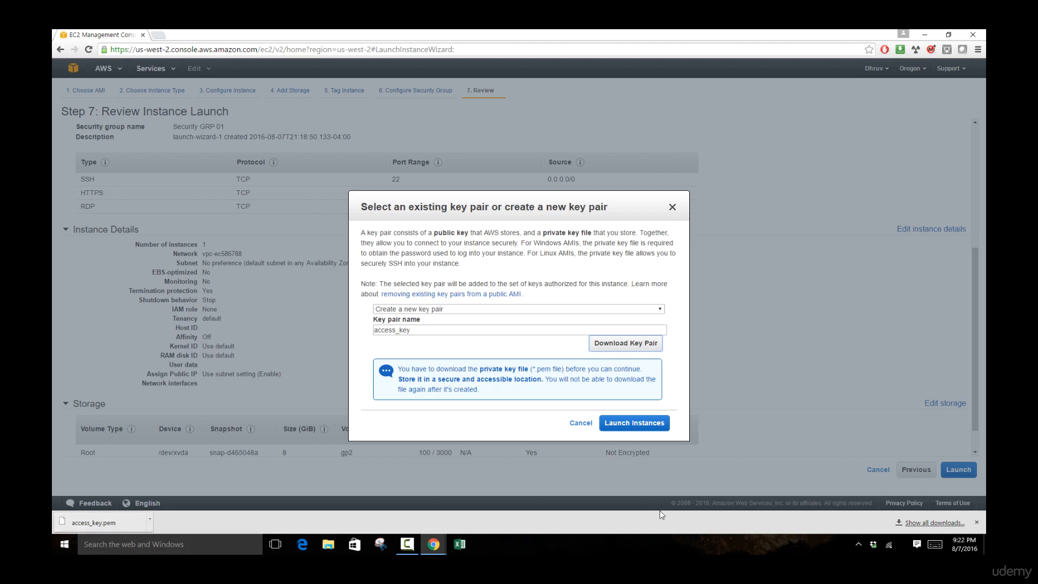
left_click(635, 422)
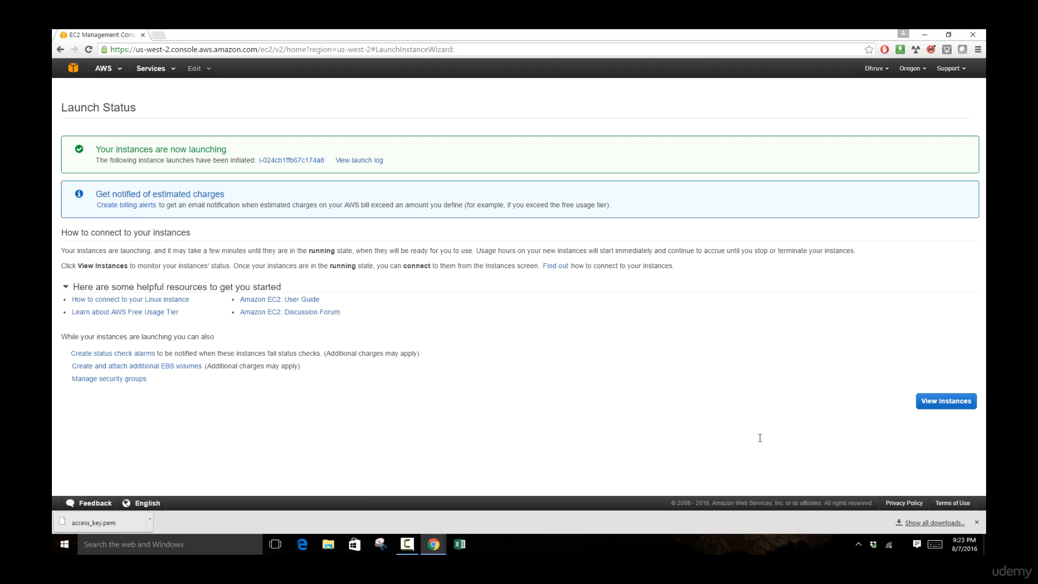
Step: Go from the Launch Status page to the Instances list
left_click(943, 403)
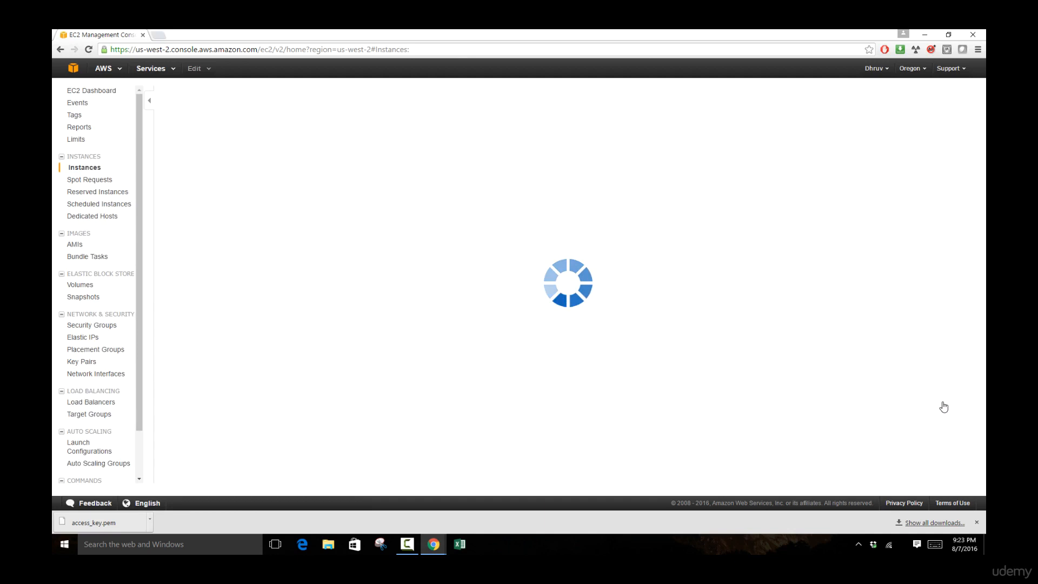